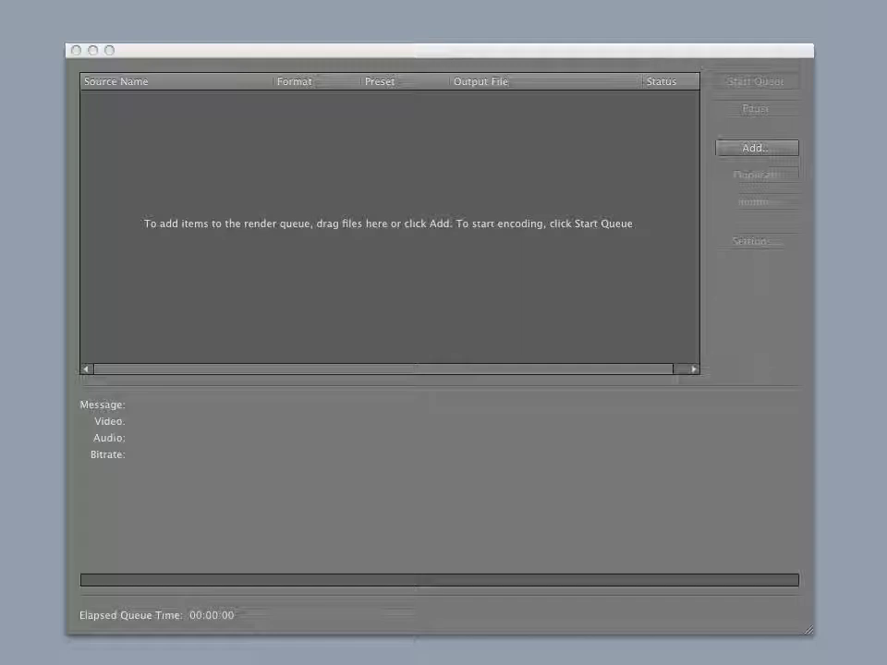
Step: Add DriveIn.mov to the encoding queue and choose FLV | F4V as its format
{"action": "left_click", "coordinate": [337, 57]}
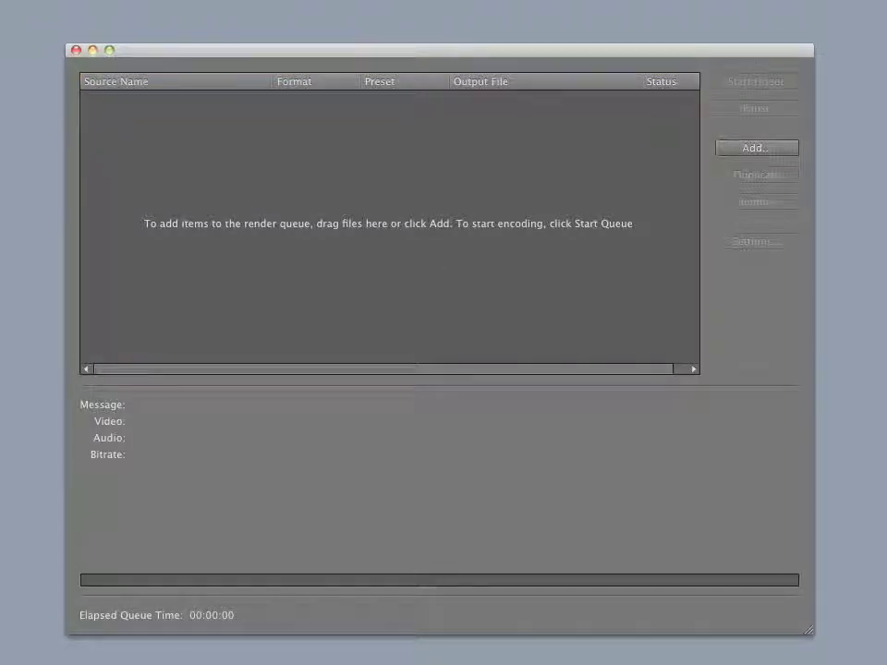
{"action": "left_click_drag", "start_coordinate": [2, 148], "coordinate": [275, 184]}
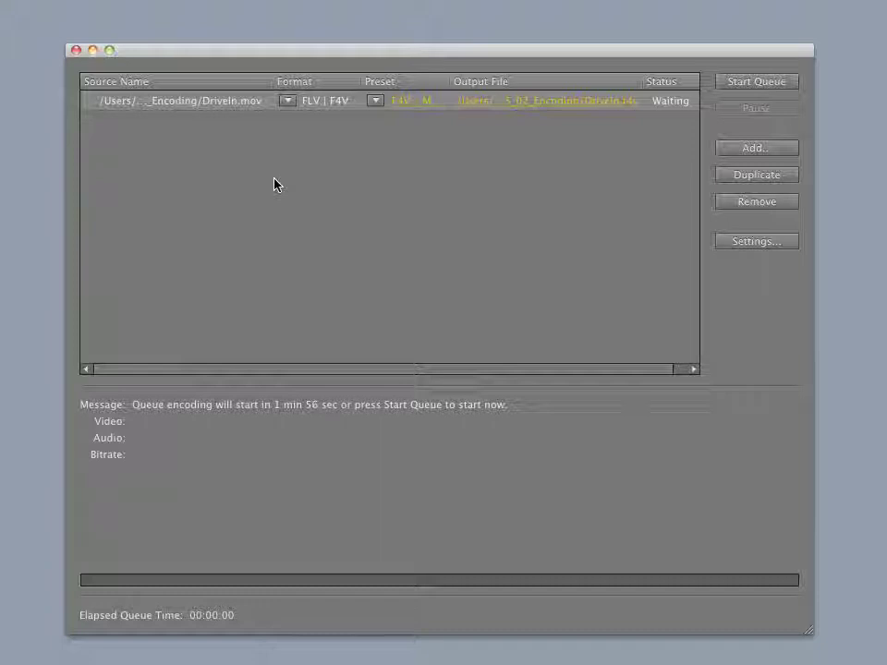
{"action": "left_click", "coordinate": [289, 103]}
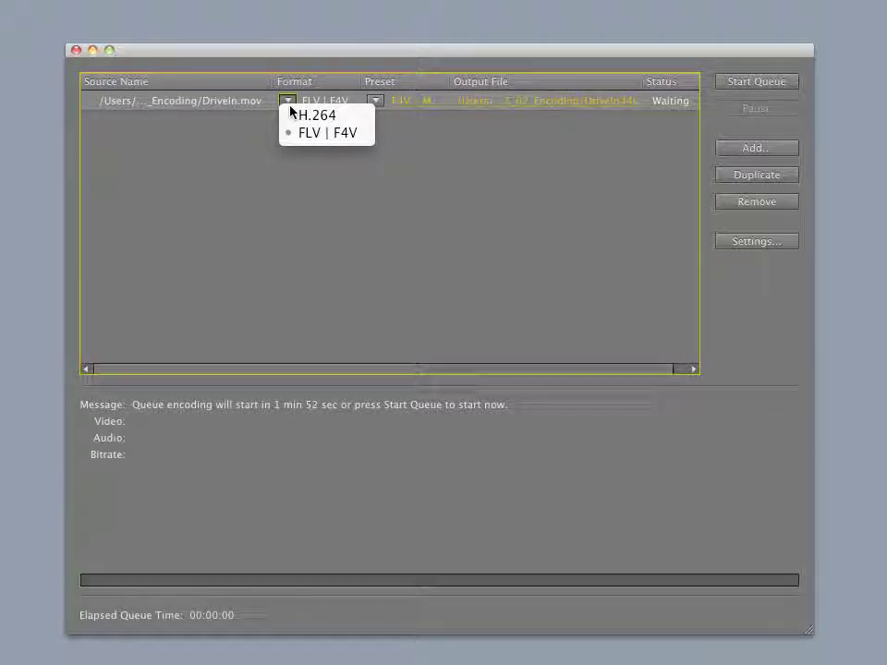
{"action": "left_click", "coordinate": [288, 133]}
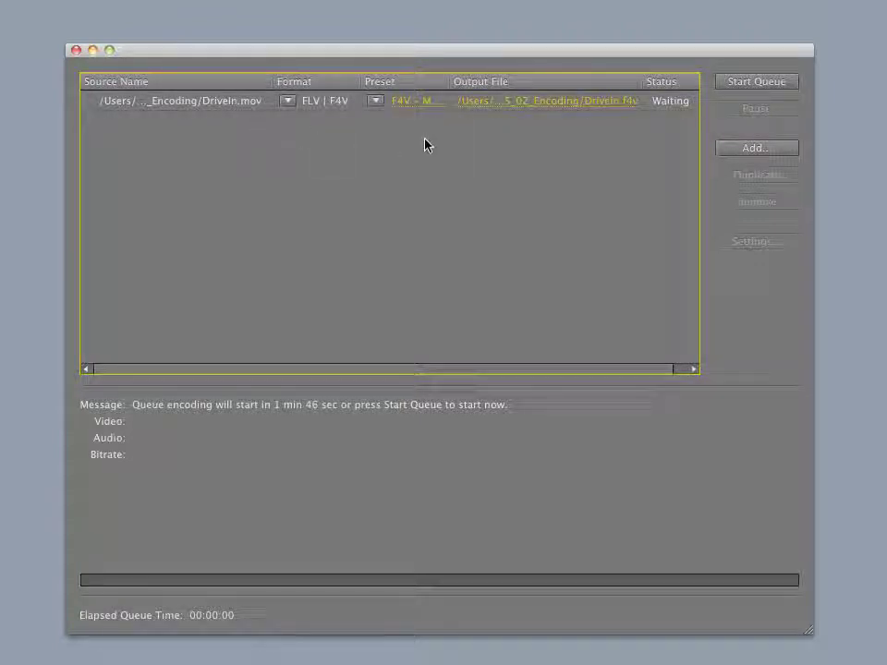
Step: Open the export settings of the queued DriveIn.mov and select FLV | F4V as the export format
{"action": "left_click", "coordinate": [196, 101]}
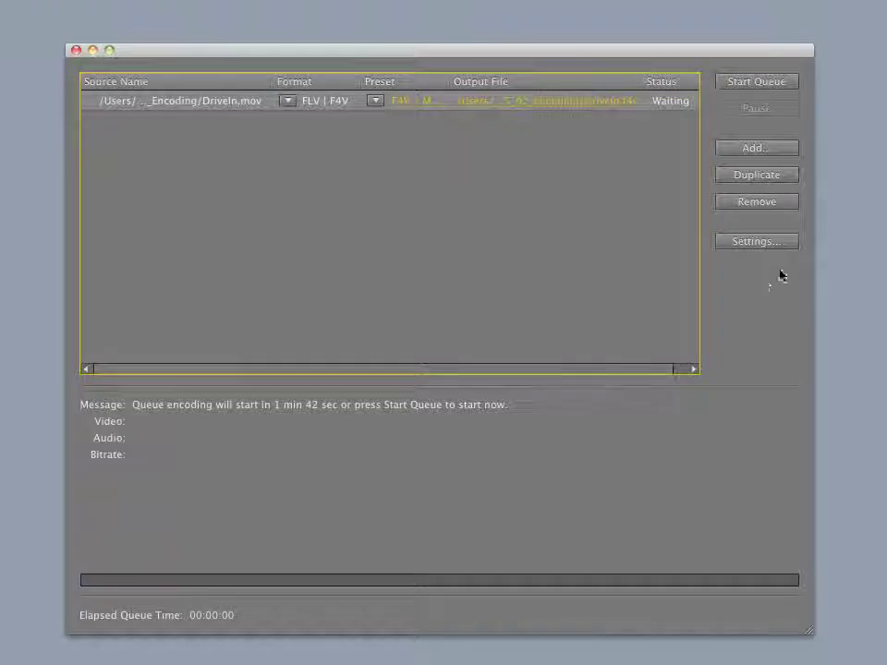
{"action": "left_click", "coordinate": [752, 244]}
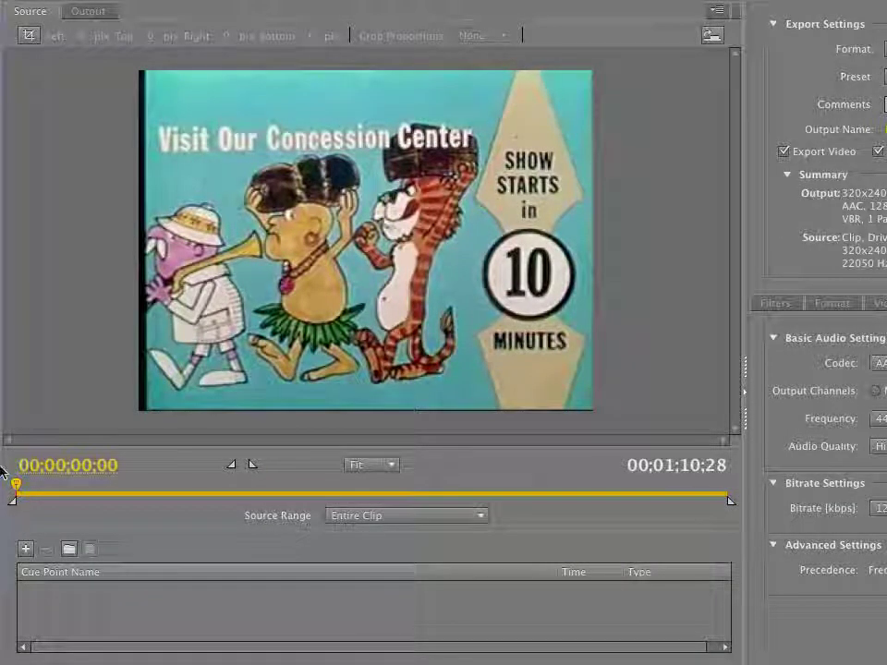
{"action": "mouse_move", "coordinate": [16, 483]}
{"action": "left_mouse_down"}
{"action": "mouse_move", "coordinate": [191, 516]}
{"action": "mouse_move", "coordinate": [241, 501]}
{"action": "mouse_move", "coordinate": [135, 483]}
{"action": "mouse_move", "coordinate": [16, 484]}
{"action": "left_mouse_up"}
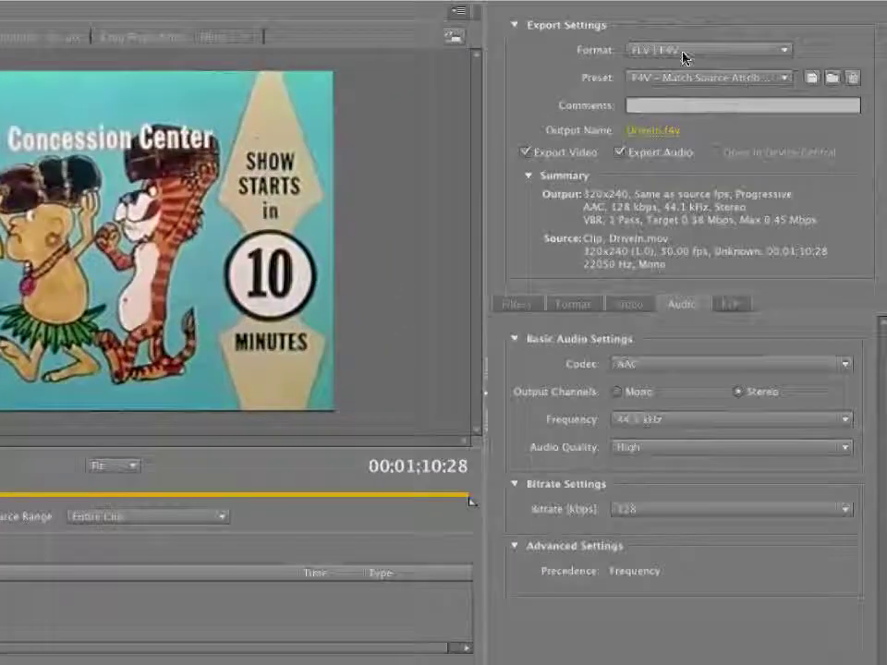
{"action": "left_click", "coordinate": [683, 53]}
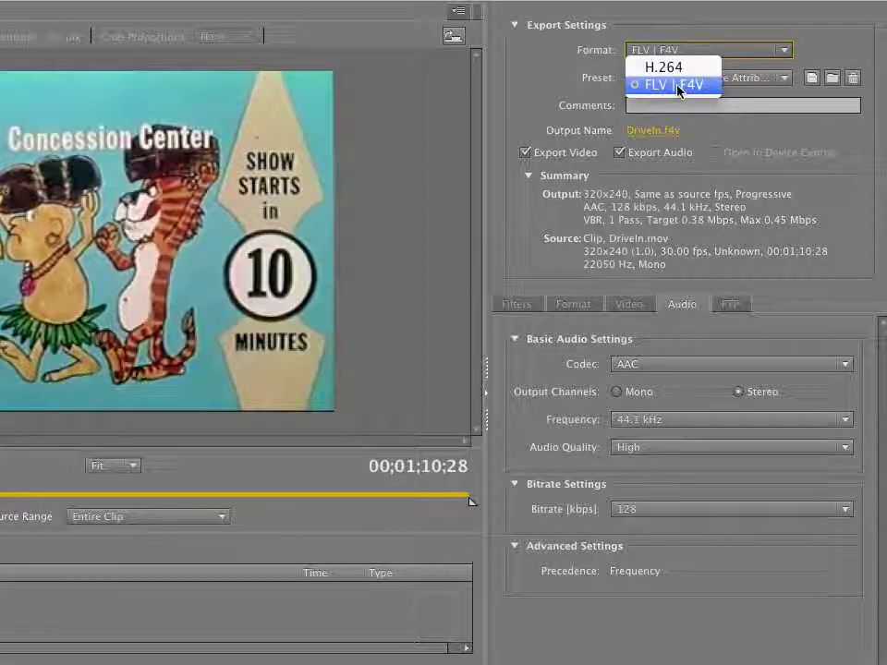
{"action": "left_click", "coordinate": [679, 85]}
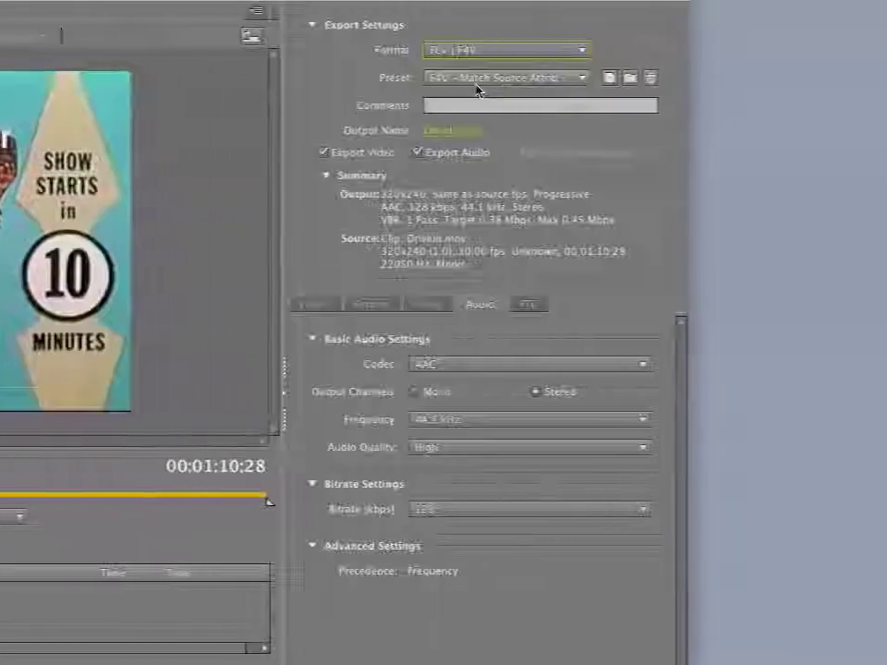
Step: Examine the presets of the FLV | F4V format and try the H.264 format to examine its presets
{"action": "left_click", "coordinate": [477, 83]}
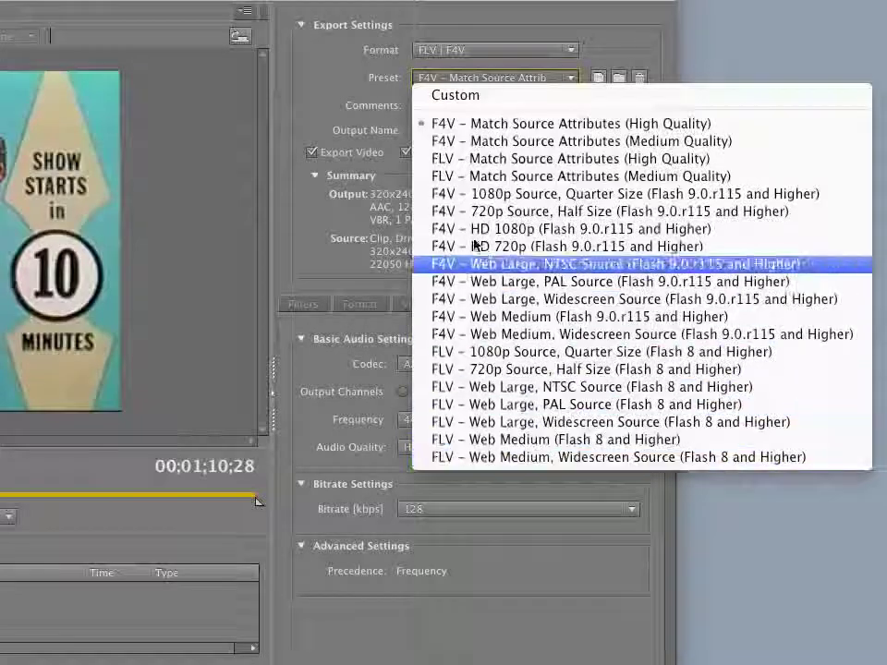
{"action": "left_click", "coordinate": [455, 51]}
{"action": "left_click", "coordinate": [452, 53]}
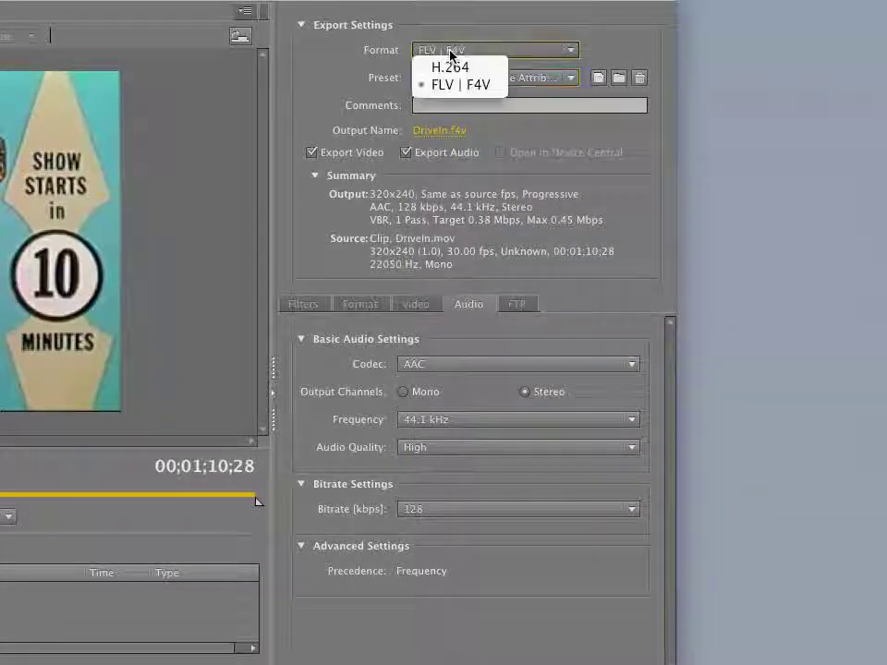
{"action": "left_click", "coordinate": [447, 69]}
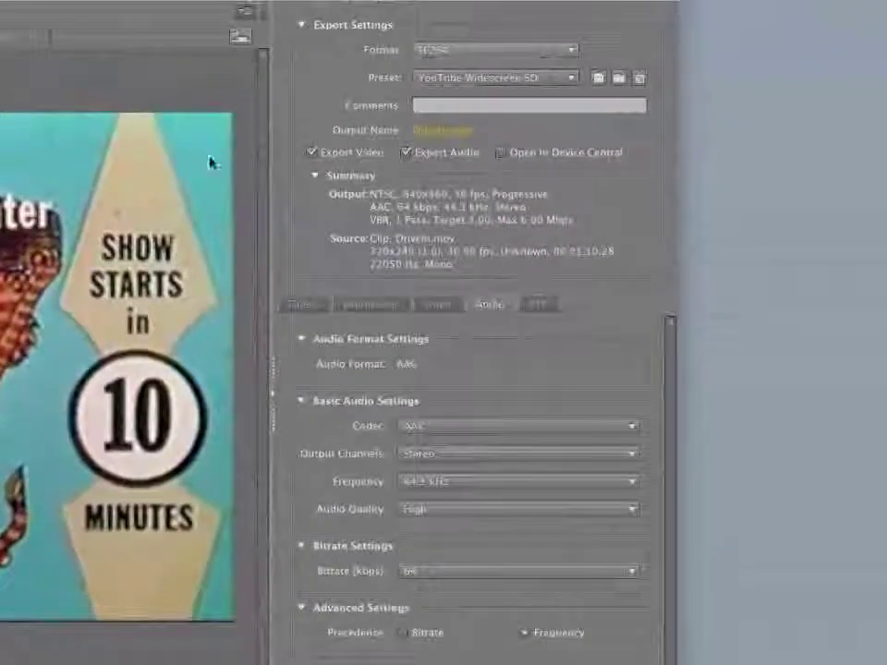
{"action": "left_click", "coordinate": [506, 81]}
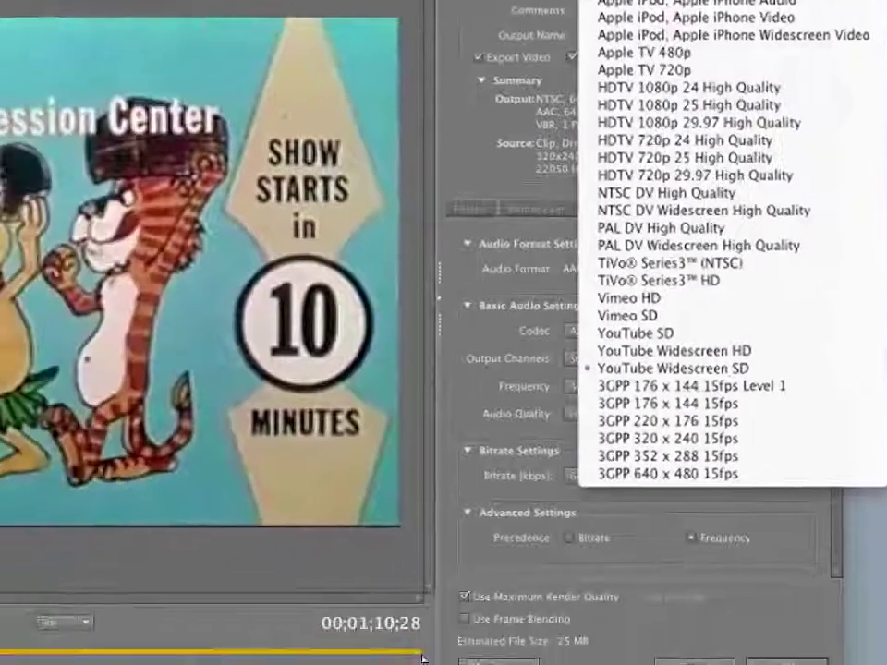
{"action": "left_click", "coordinate": [422, 658]}
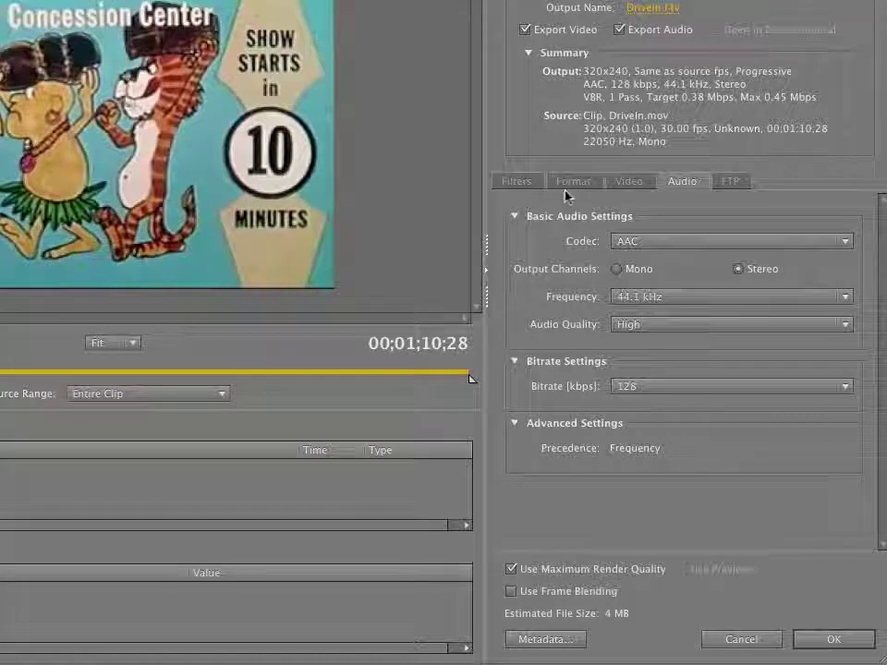
Step: Set the output multiplexing to FLV and turn off video resizing
{"action": "left_click", "coordinate": [568, 187]}
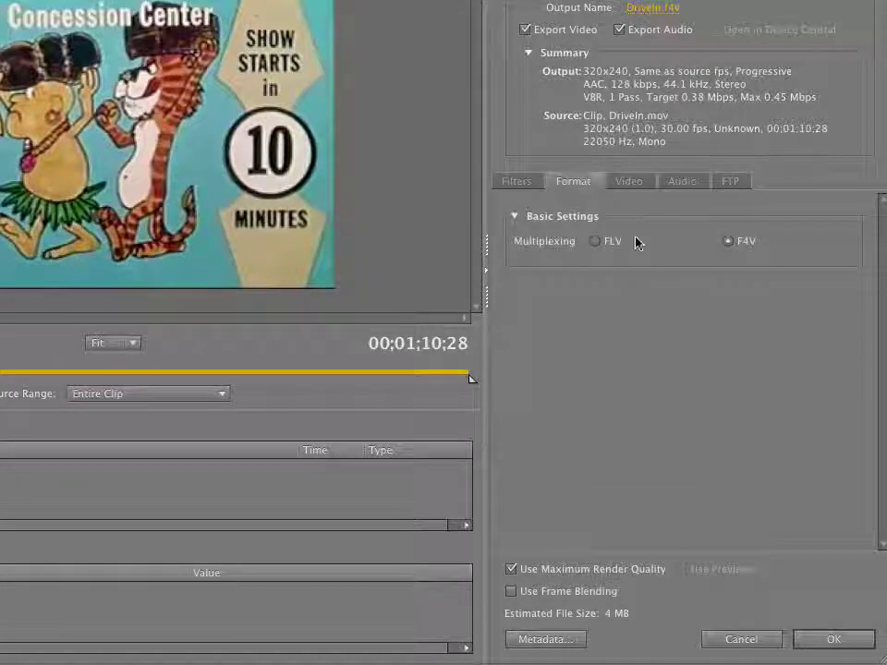
{"action": "left_click", "coordinate": [595, 242]}
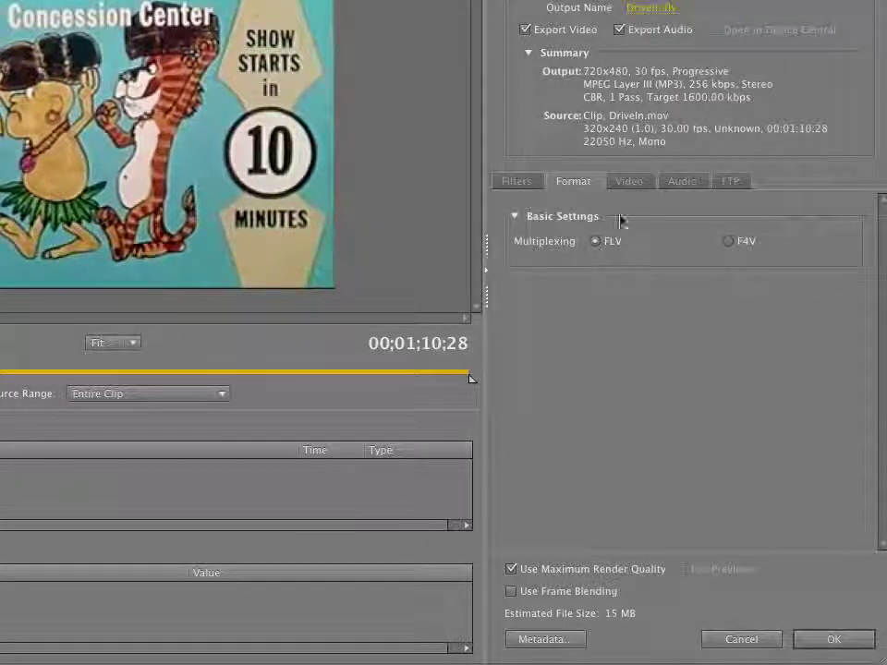
{"action": "left_click", "coordinate": [631, 187]}
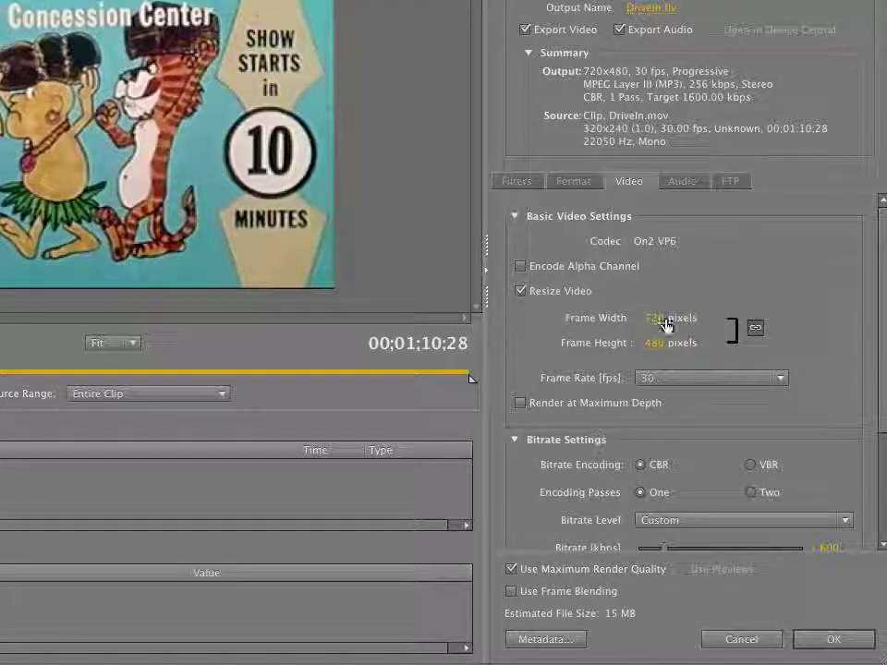
{"action": "left_click", "coordinate": [523, 292]}
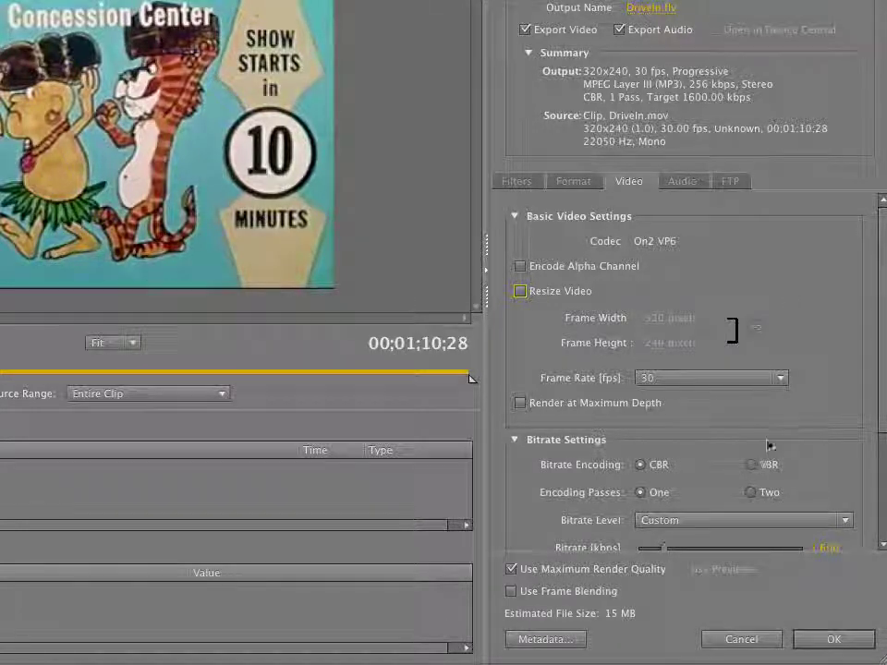
Step: Set the video bitrate encoding to VBR with two encoding passes
{"action": "scroll", "coordinate": [837, 412], "scroll_direction": "down", "scroll_amount": 3}
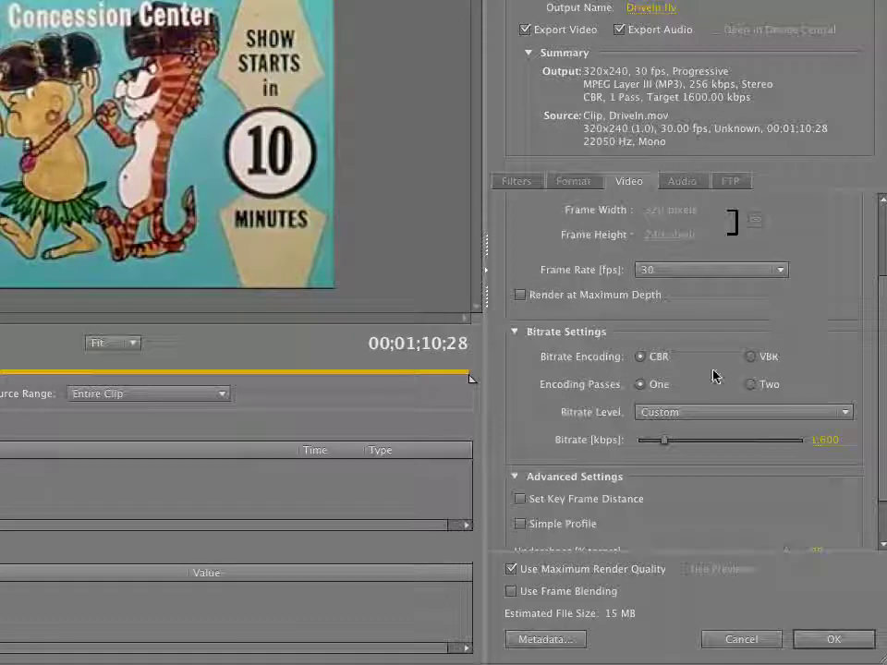
{"action": "left_click", "coordinate": [751, 358]}
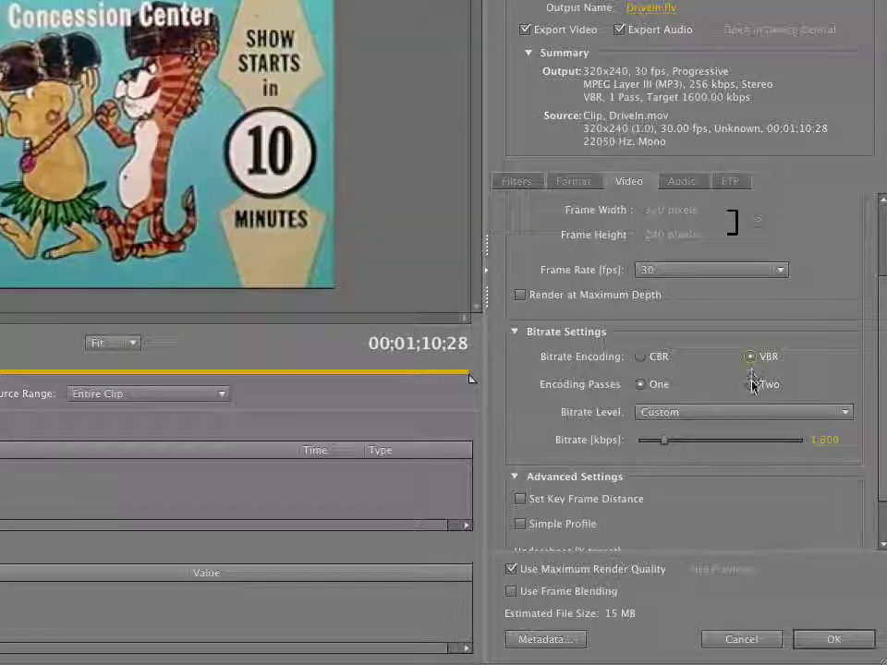
{"action": "left_click", "coordinate": [752, 386]}
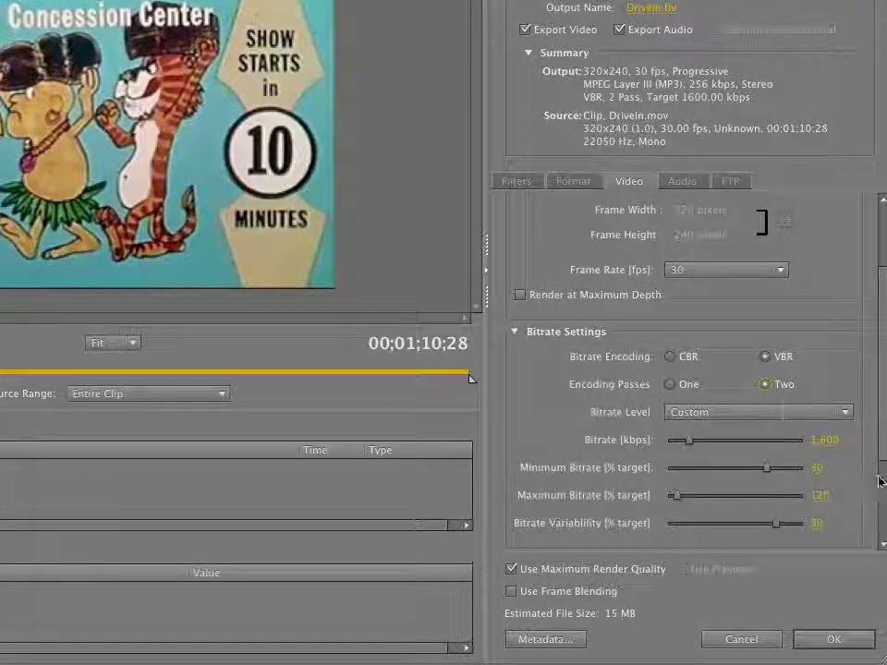
Step: Set the video bitrate to 400 kbps and the encoding quality to Best
{"action": "left_click", "coordinate": [828, 441]}
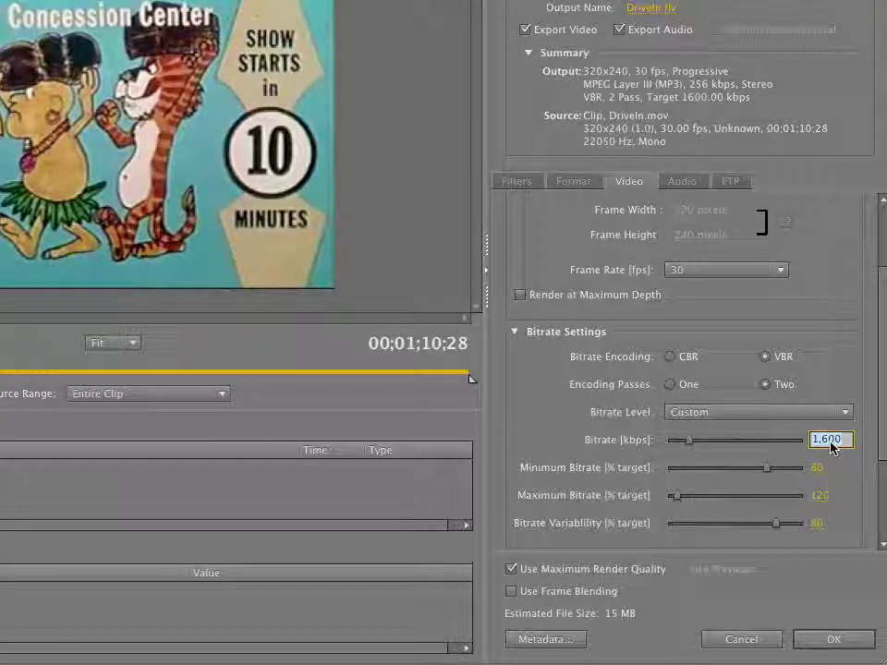
{"action": "type", "text": "8"}
{"action": "type", "text": "0"}
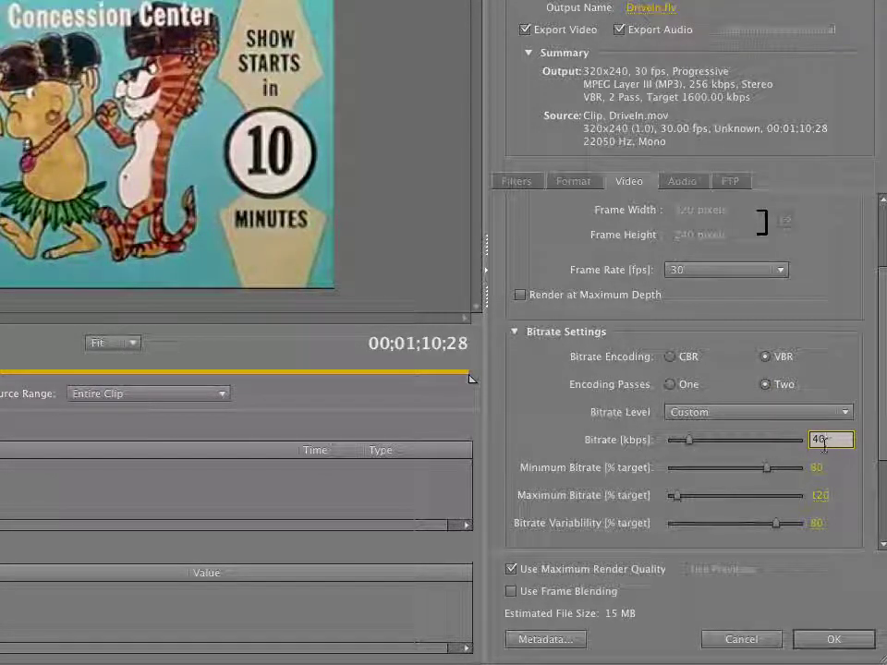
{"action": "type", "text": "0"}
{"action": "scroll", "coordinate": [827, 376], "scroll_direction": "down", "scroll_amount": 1}
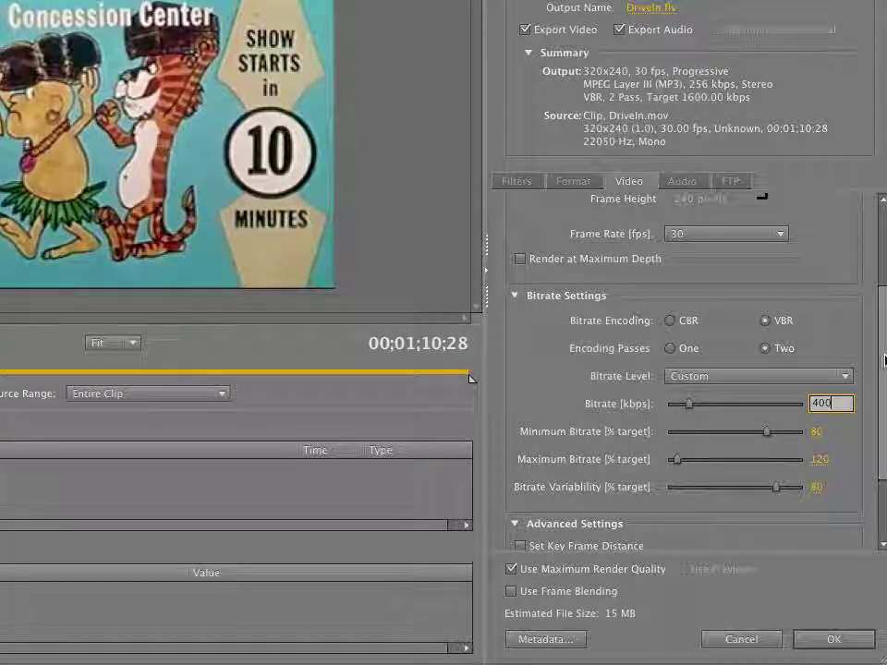
{"action": "key", "text": "Return"}
{"action": "scroll", "coordinate": [884, 362], "scroll_direction": "down", "scroll_amount": 3}
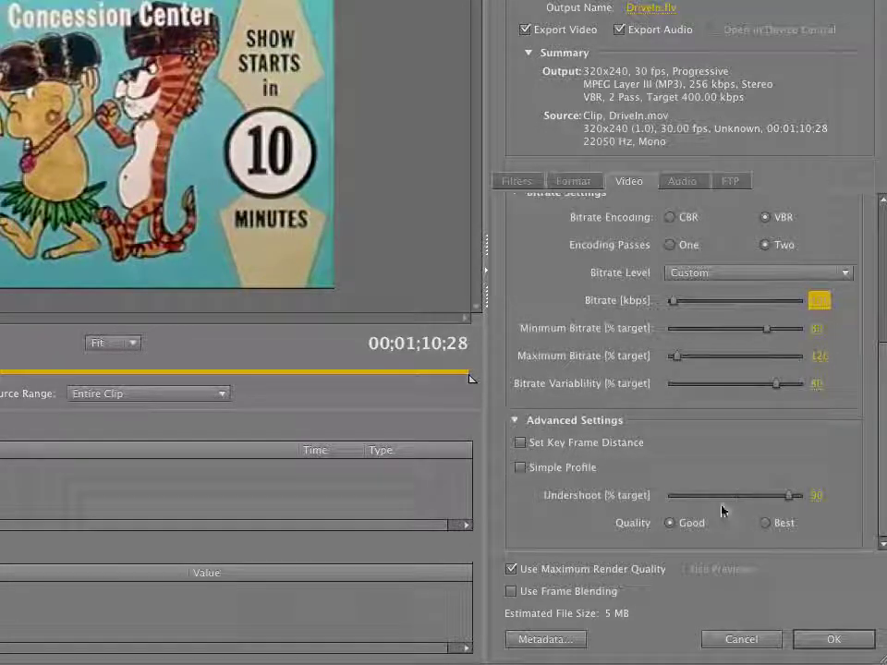
{"action": "left_click", "coordinate": [772, 526]}
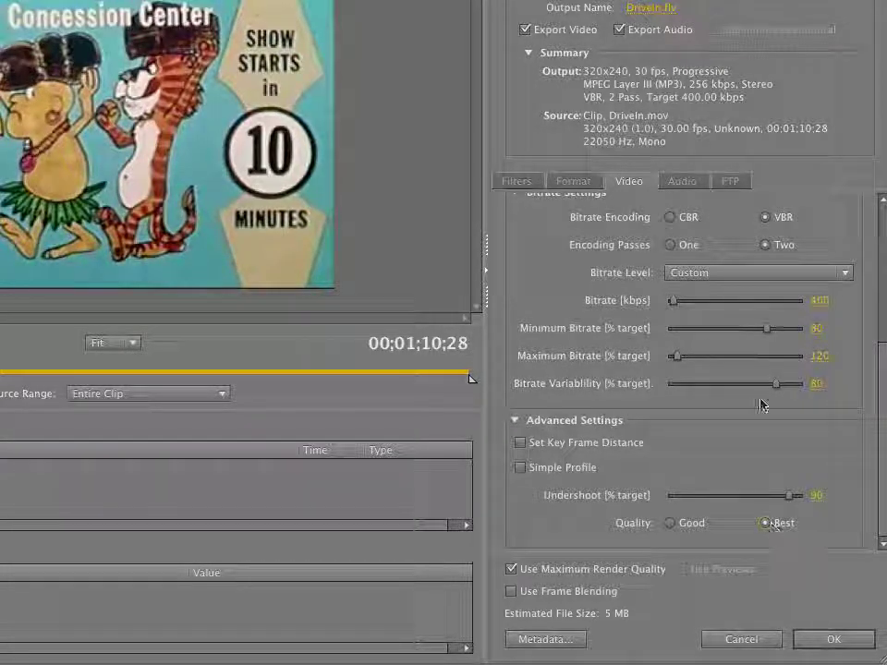
Step: Set the audio output to Mono with a bitrate of 80 kbps
{"action": "left_click", "coordinate": [687, 188]}
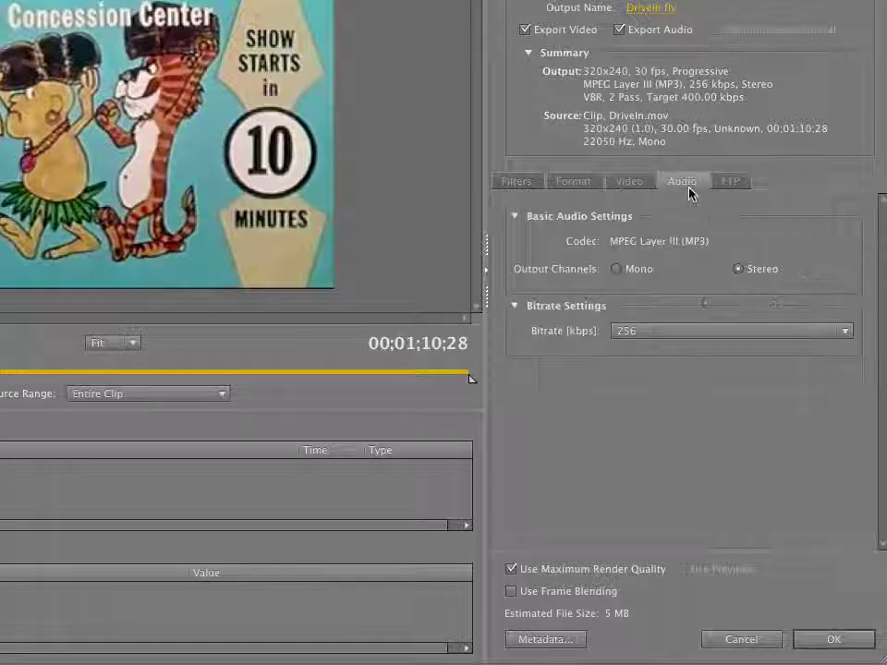
{"action": "left_click", "coordinate": [616, 270]}
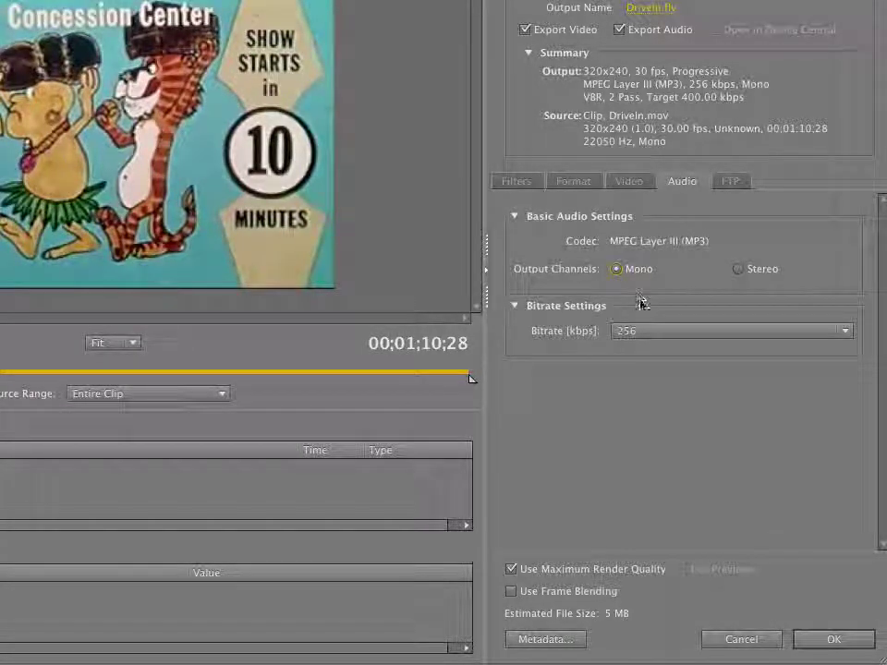
{"action": "left_click", "coordinate": [633, 334]}
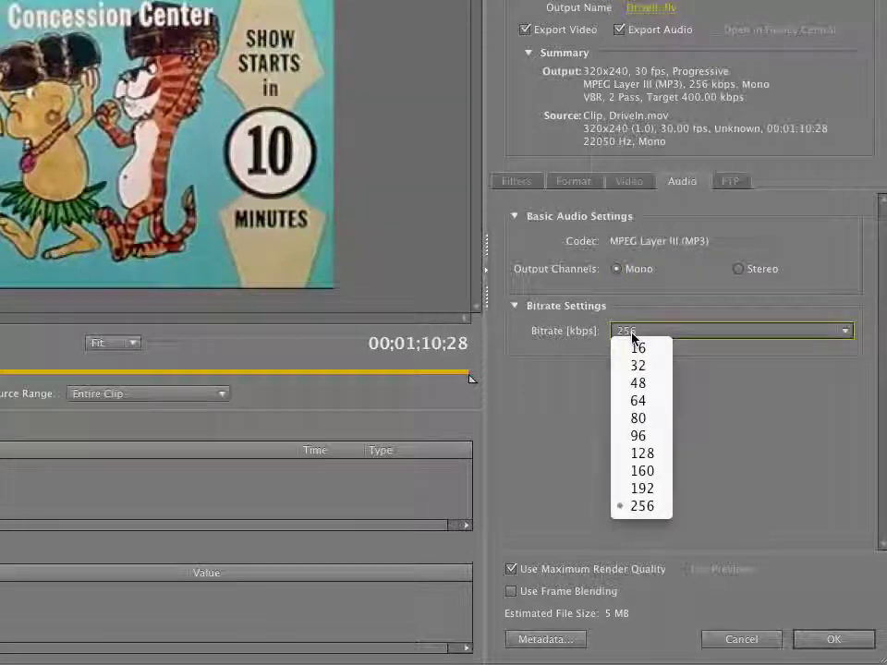
{"action": "left_click", "coordinate": [635, 418]}
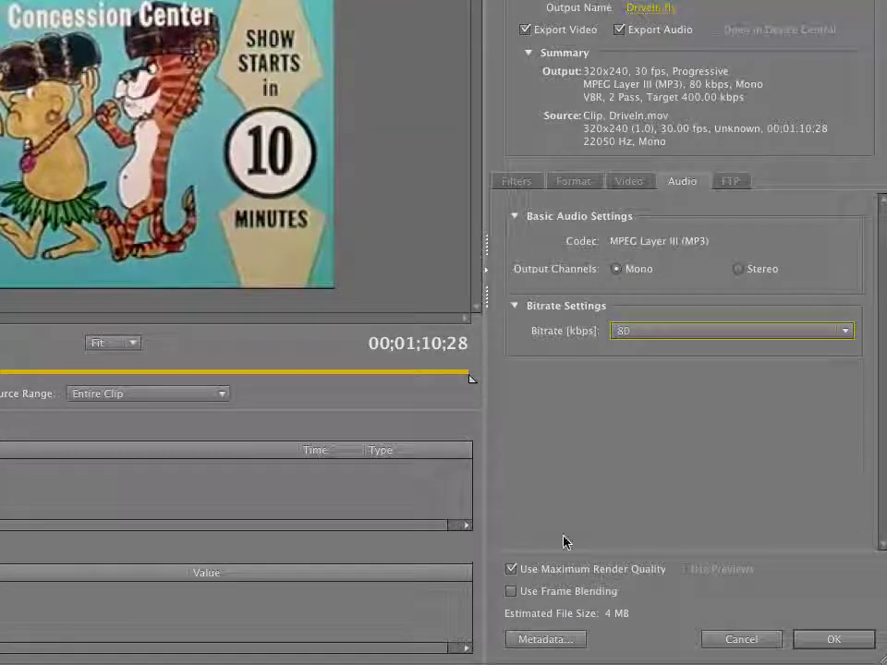
Step: Review the metadata export options, source preservation rules and Basic metadata fields, keeping Embed in Output File and Preserve All
{"action": "left_click", "coordinate": [558, 646]}
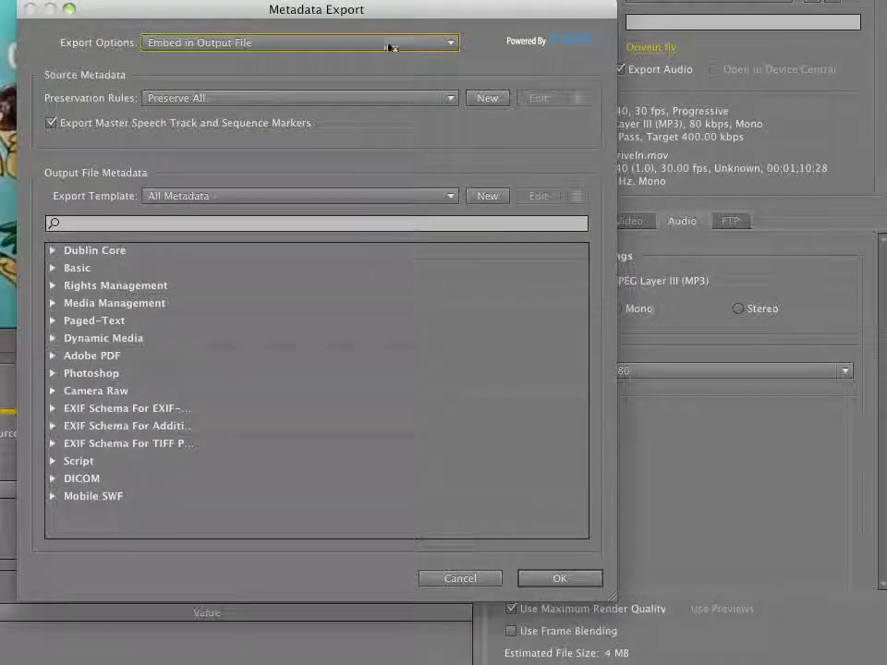
{"action": "left_click", "coordinate": [450, 44]}
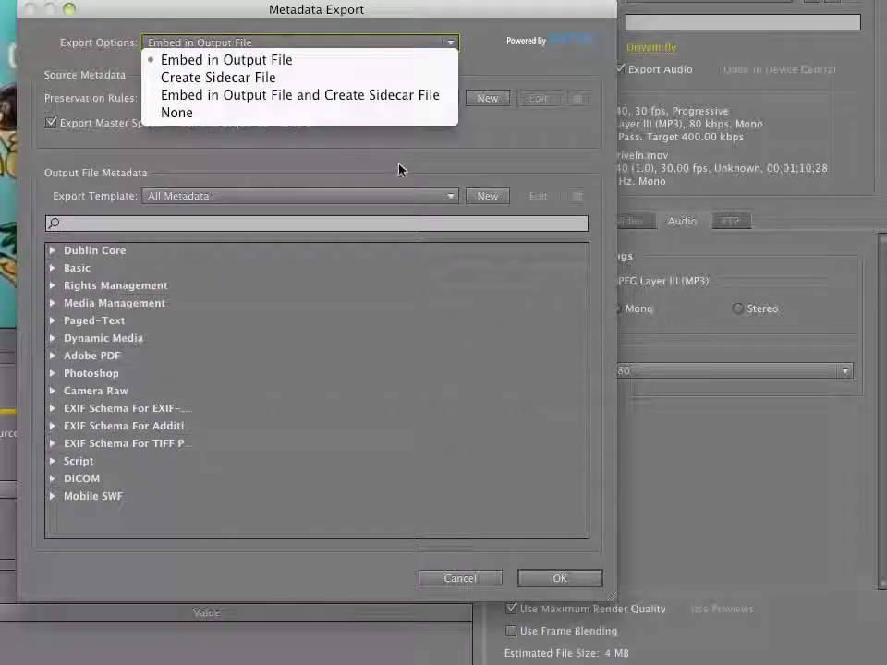
{"action": "left_click", "coordinate": [298, 126]}
{"action": "left_click", "coordinate": [239, 99]}
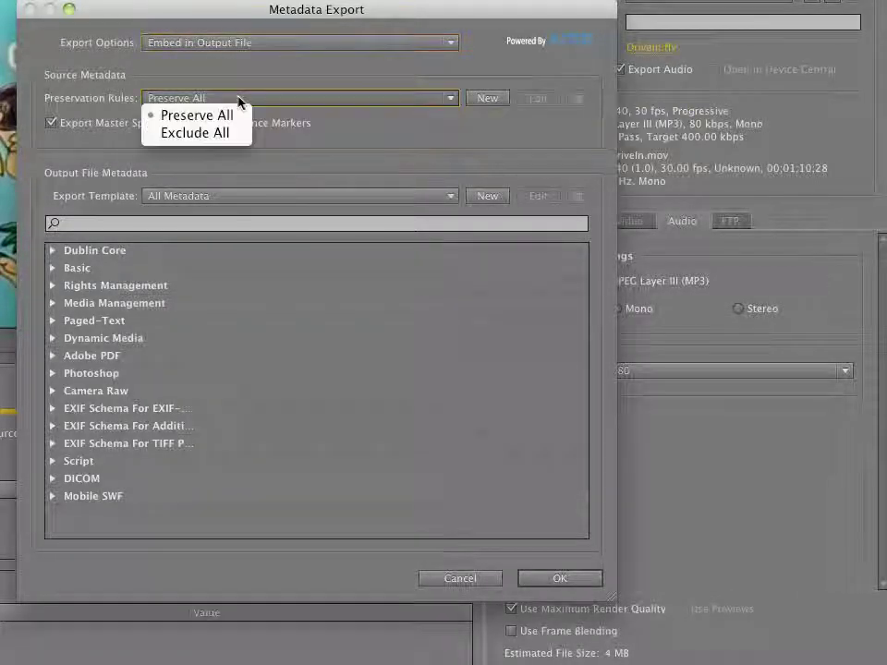
{"action": "left_click", "coordinate": [249, 81]}
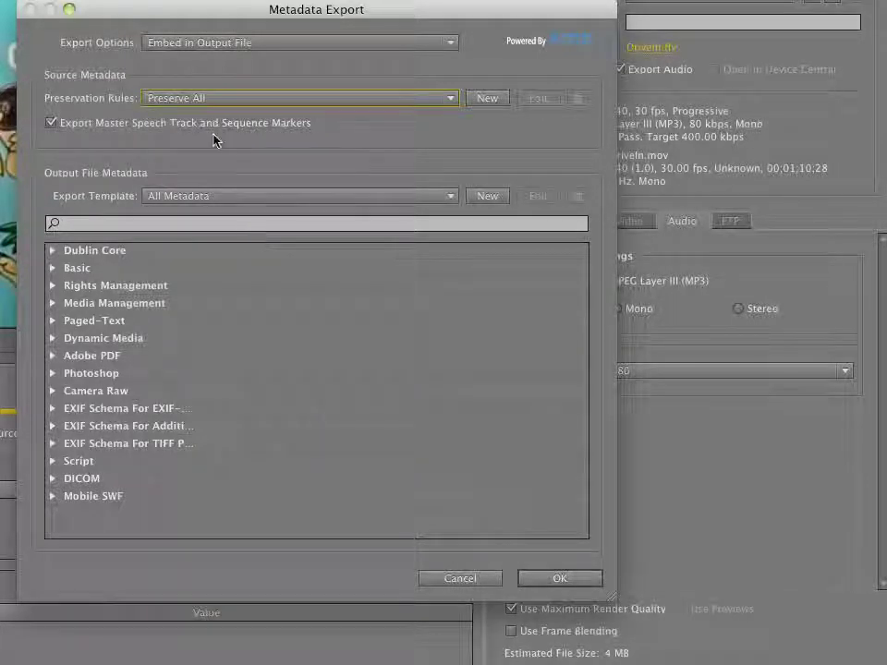
{"action": "left_click", "coordinate": [53, 273]}
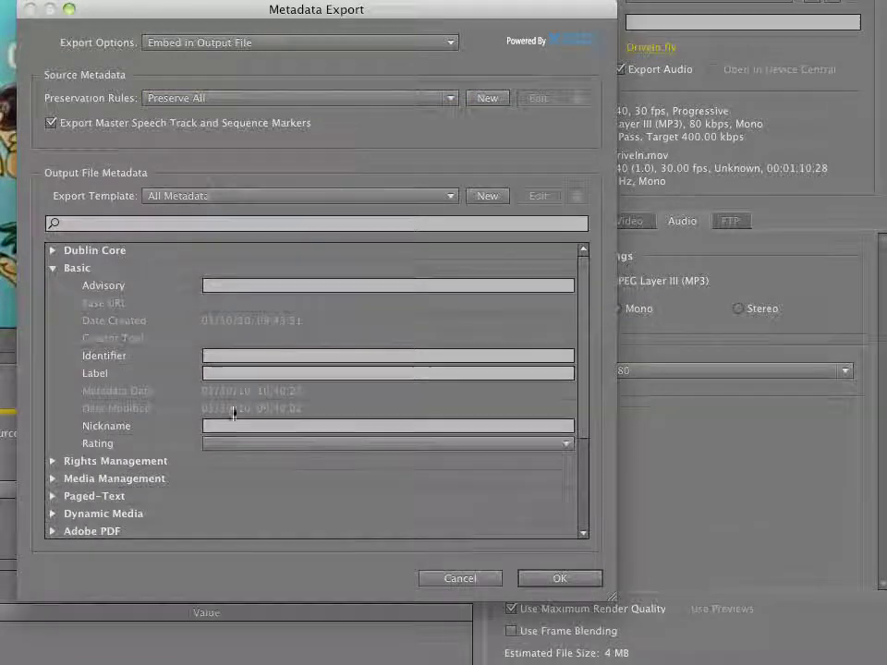
{"action": "left_click", "coordinate": [53, 269]}
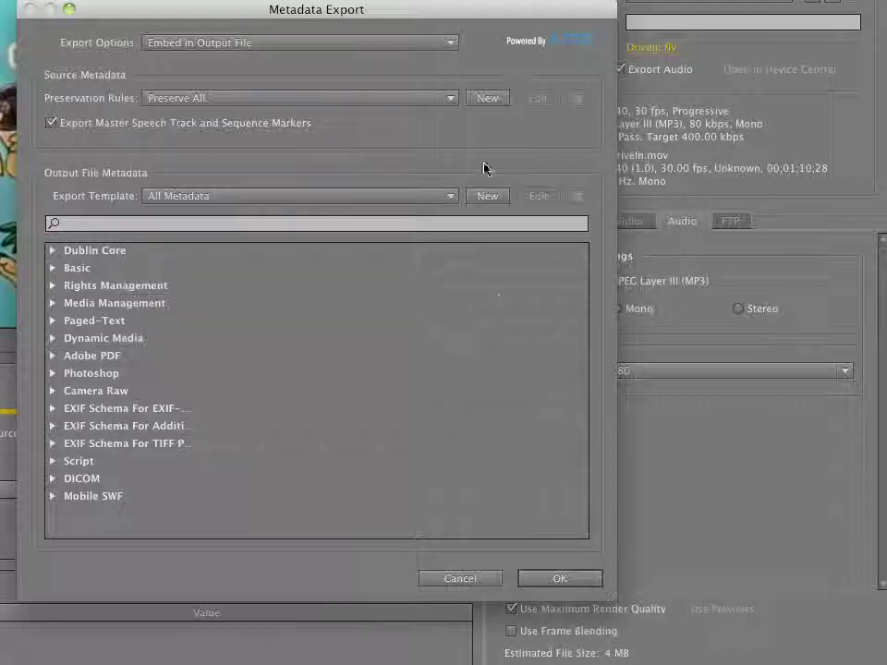
{"action": "left_click", "coordinate": [557, 579]}
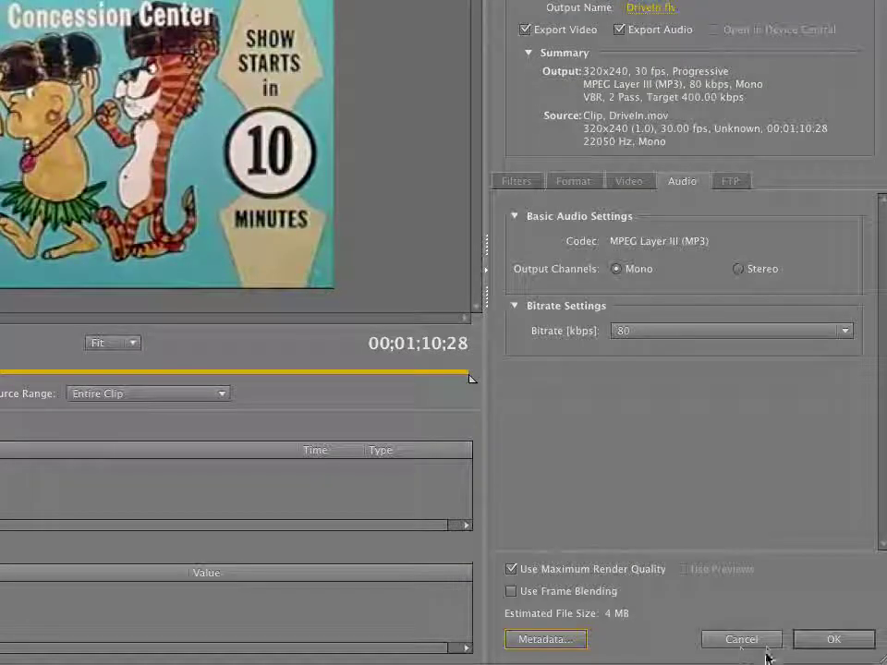
Step: Accept the custom export settings for DriveIn.mov and start encoding the queue
{"action": "left_click", "coordinate": [812, 647]}
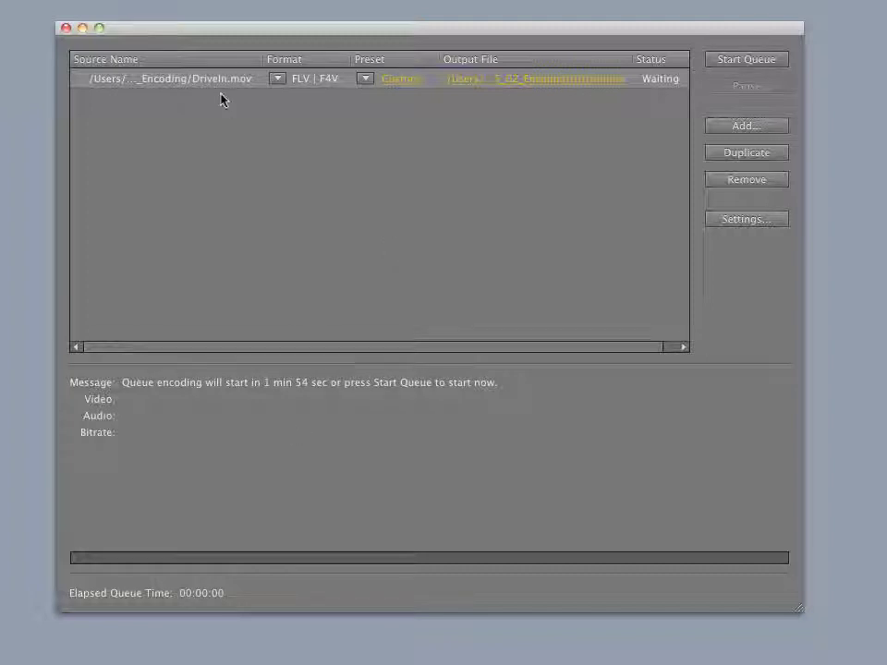
{"action": "mouse_move", "coordinate": [219, 80]}
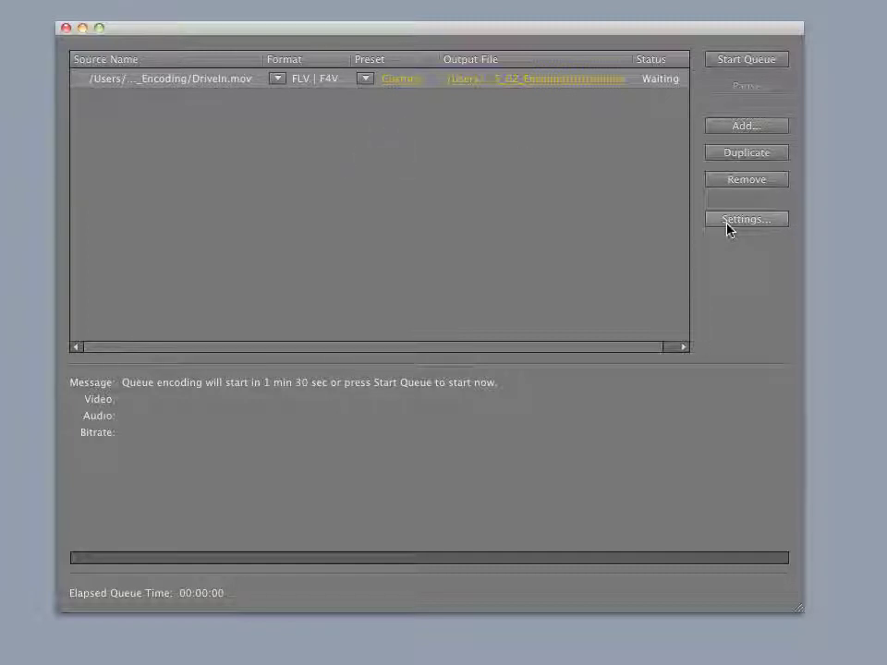
{"action": "left_click", "coordinate": [744, 61]}
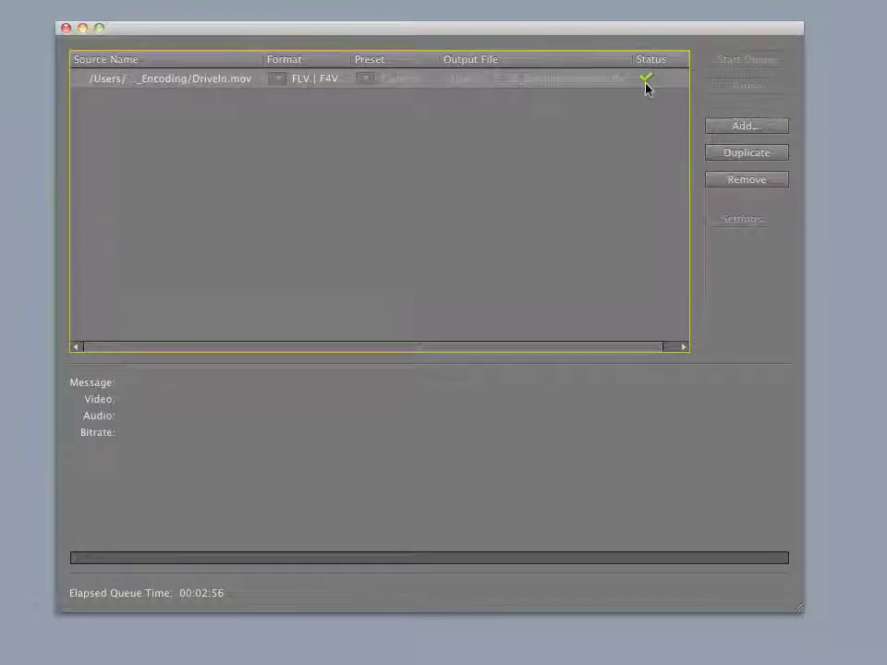
Step: Reset the status of the encoded DriveIn.mov item in the queue and reopen its export settings
{"action": "mouse_move", "coordinate": [646, 84]}
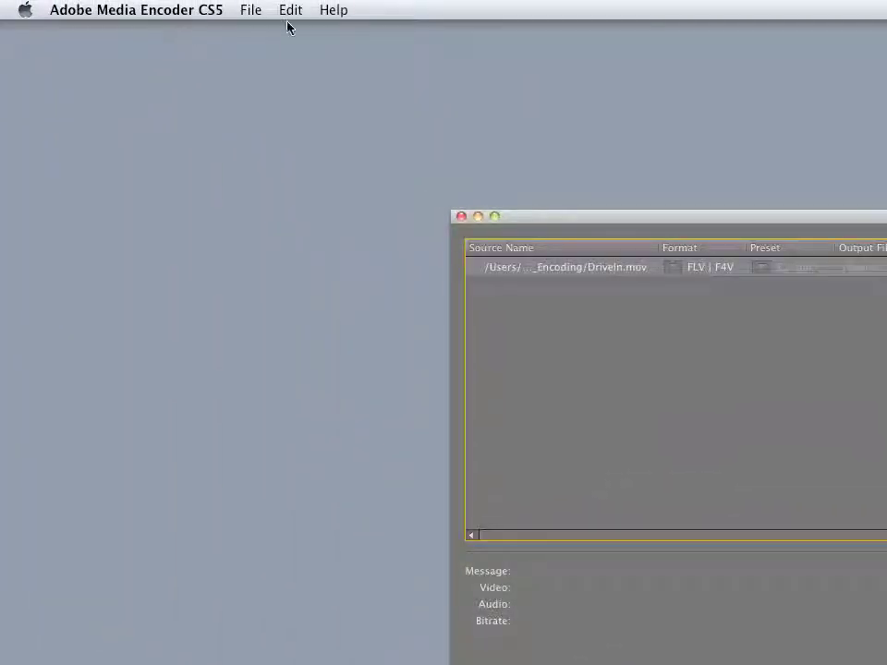
{"action": "left_click", "coordinate": [291, 11]}
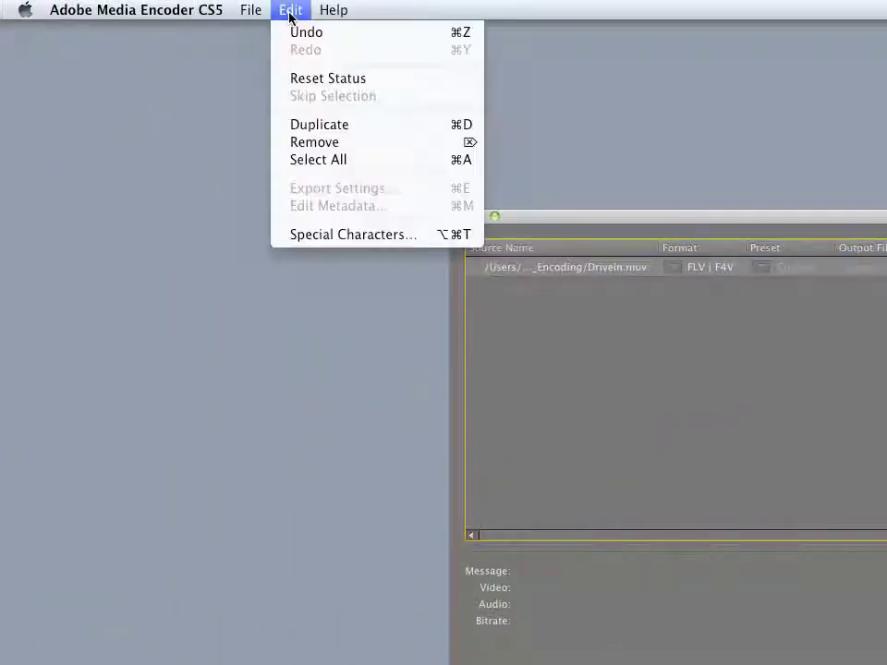
{"action": "left_click", "coordinate": [297, 83]}
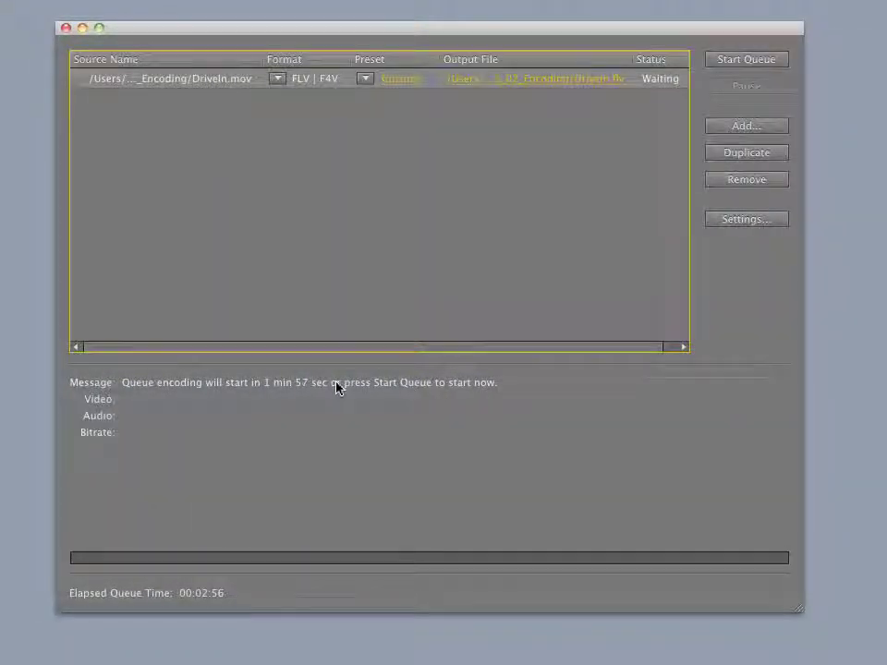
{"action": "left_click", "coordinate": [754, 224]}
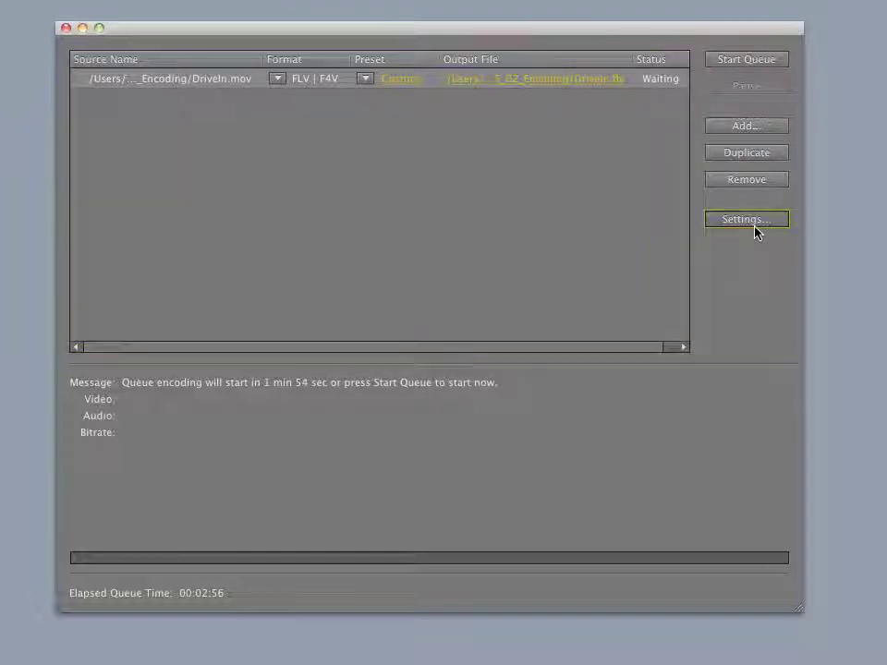